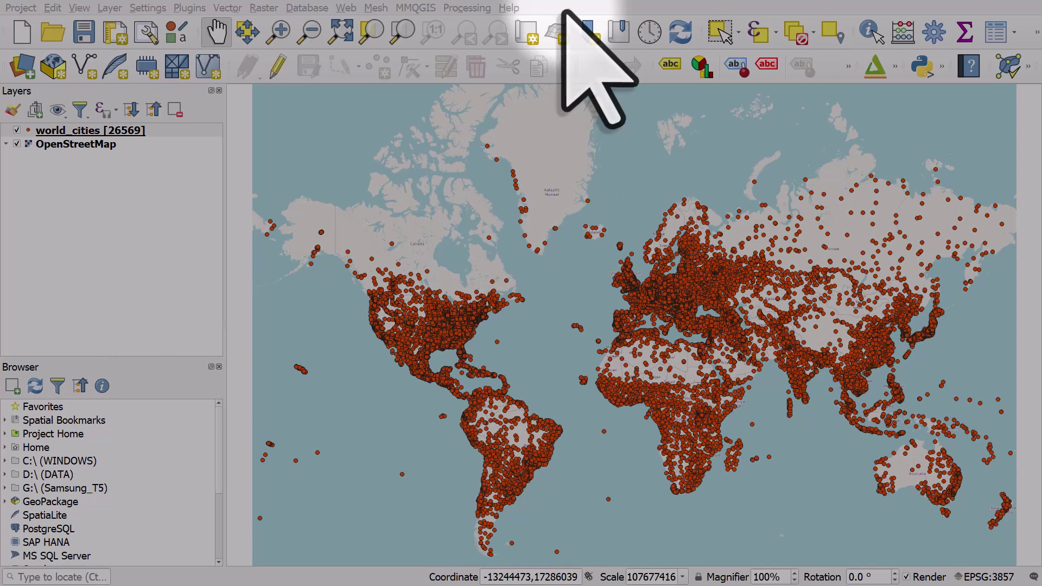
Select the world_cities layer and bring up its context menu
{"action": "left_click", "coordinate": [180, 132]}
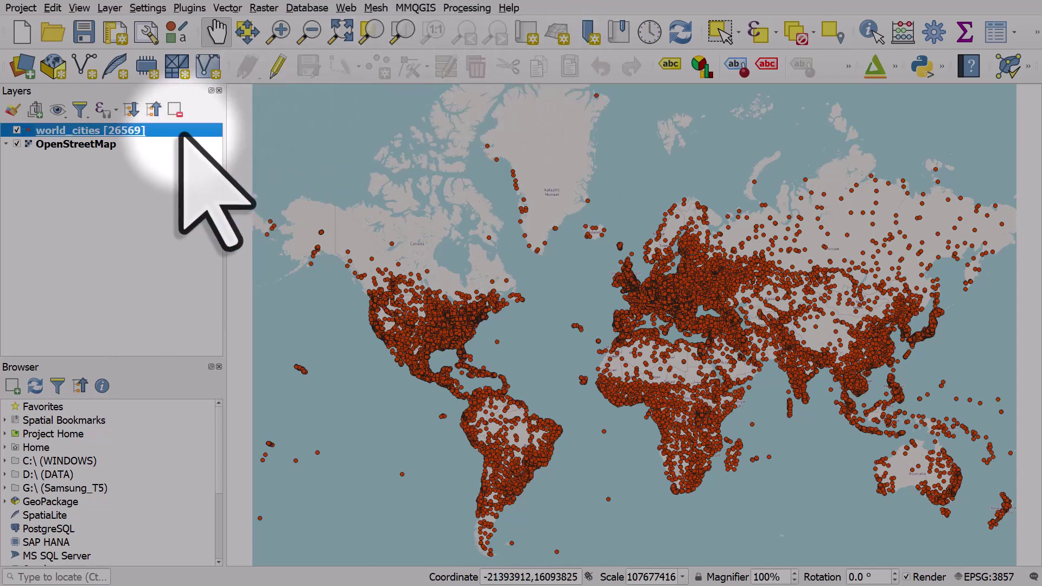
{"action": "right_click", "coordinate": [180, 134]}
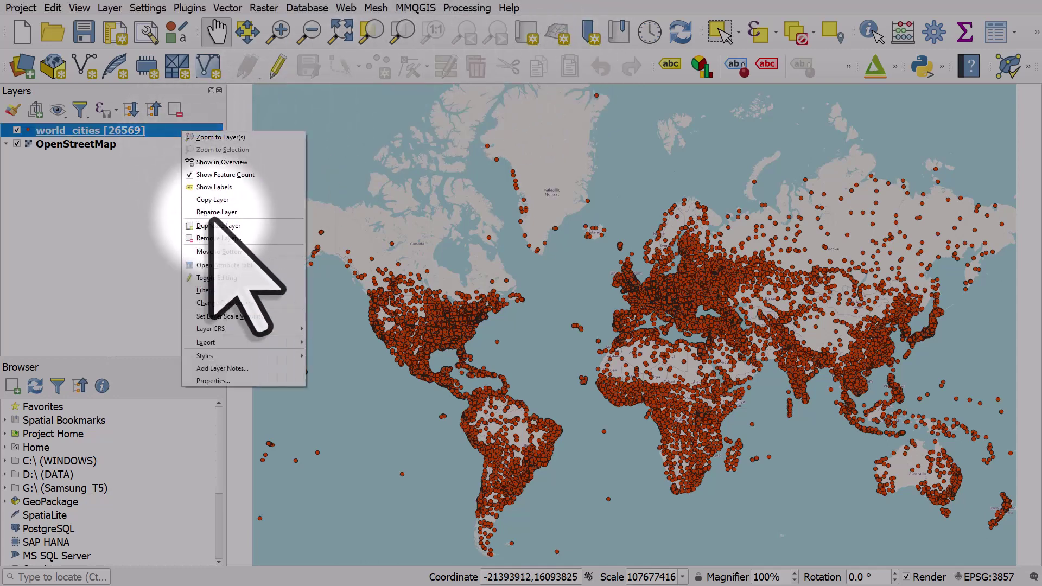
In the world_cities query builder, enter "country" = 'New Zealand' using the country values list
{"action": "left_click", "coordinate": [238, 291]}
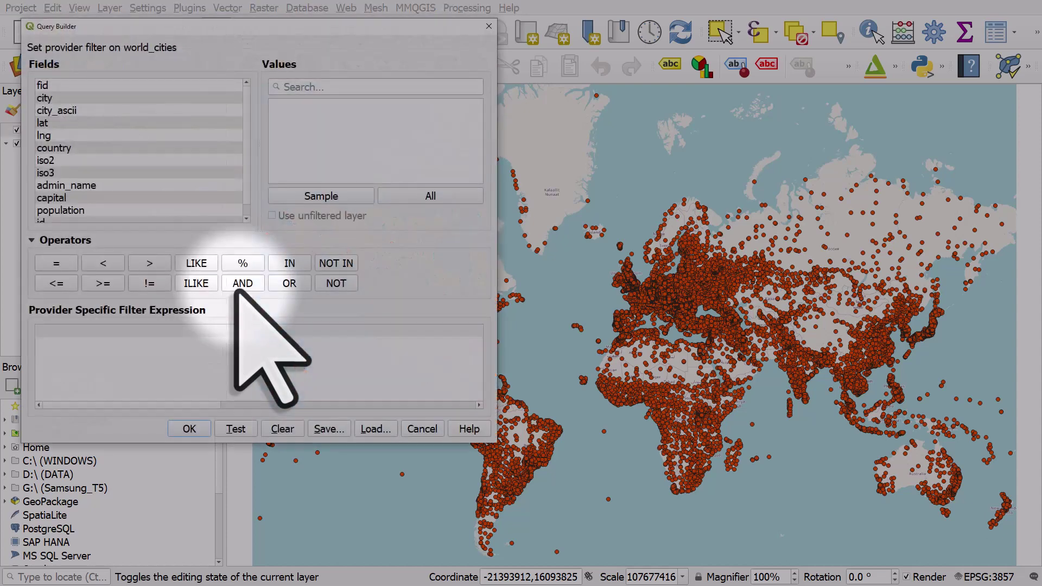
{"action": "double_click", "coordinate": [79, 150]}
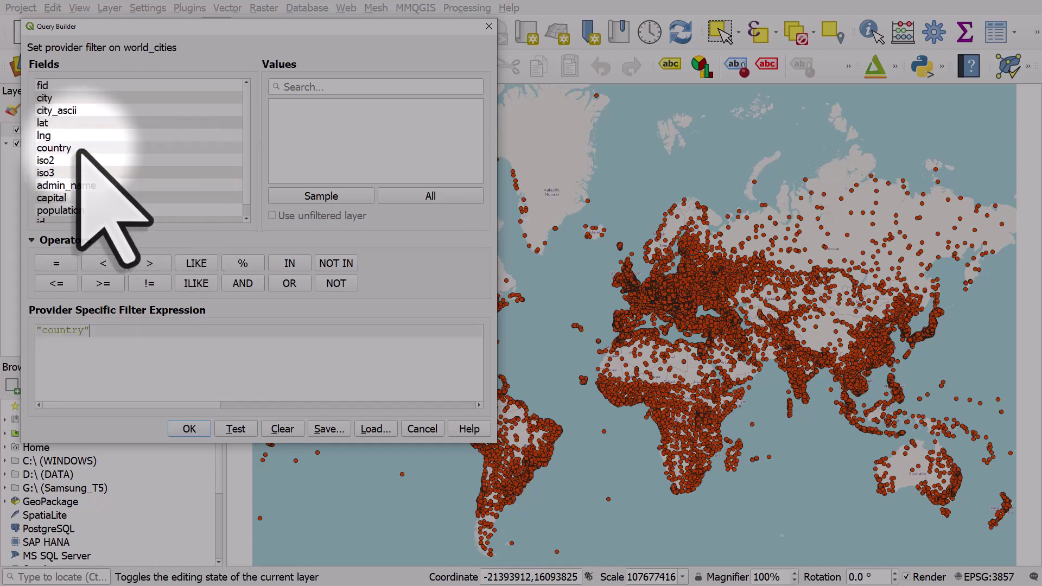
{"action": "left_click", "coordinate": [61, 265]}
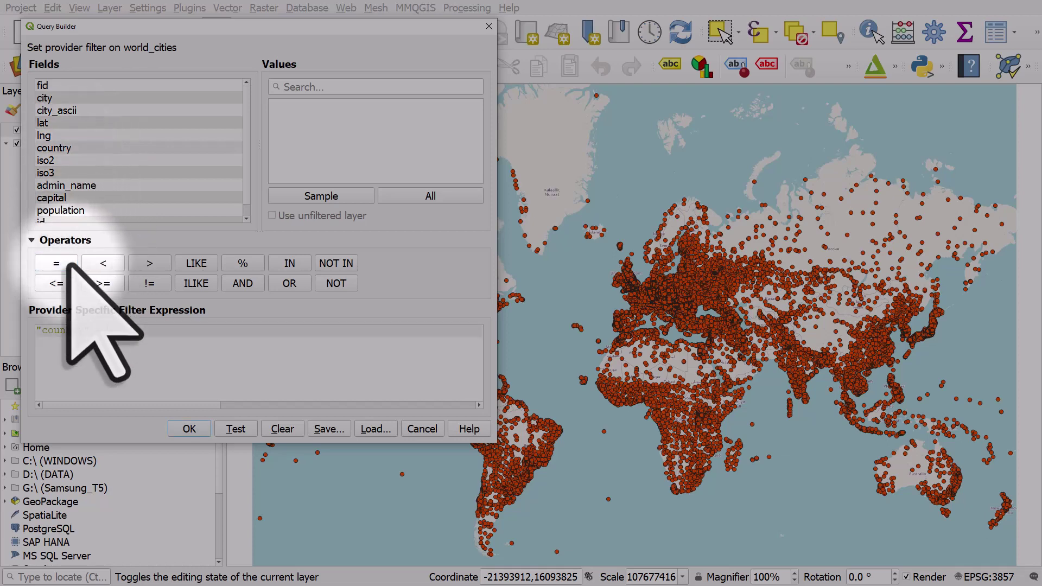
{"action": "left_click", "coordinate": [71, 149]}
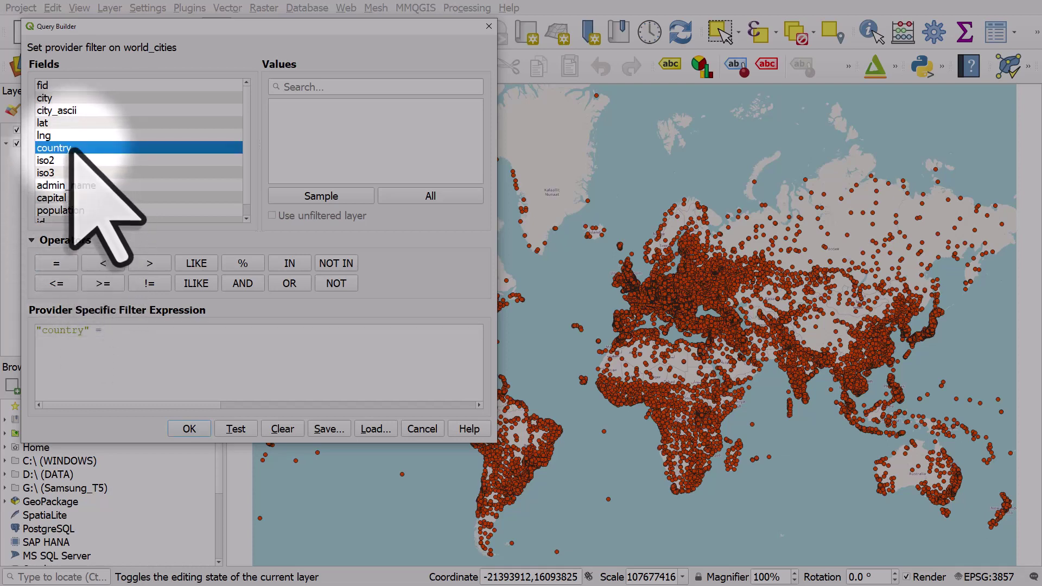
{"action": "left_click", "coordinate": [405, 199]}
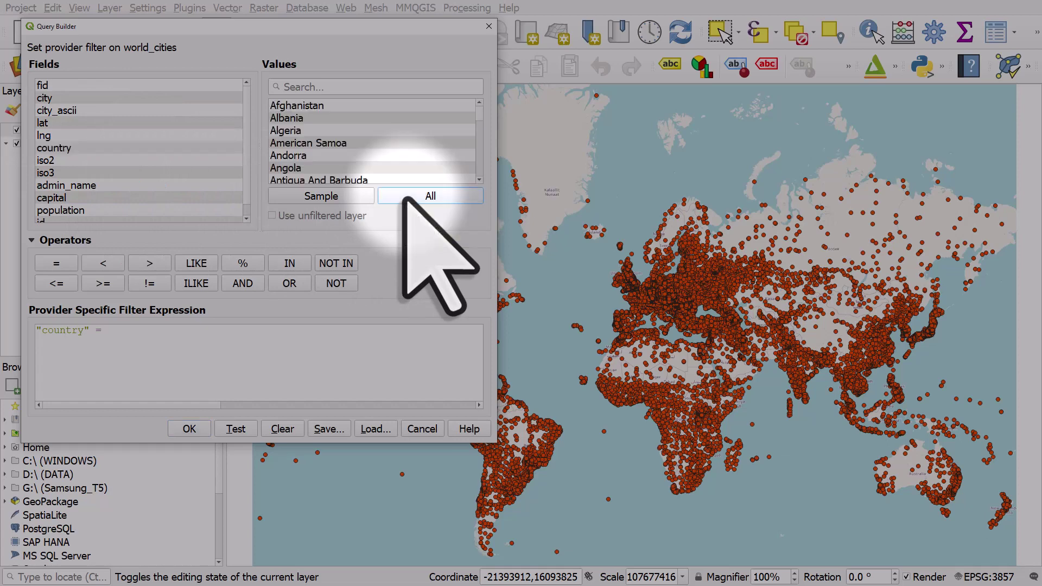
{"action": "left_click", "coordinate": [333, 91]}
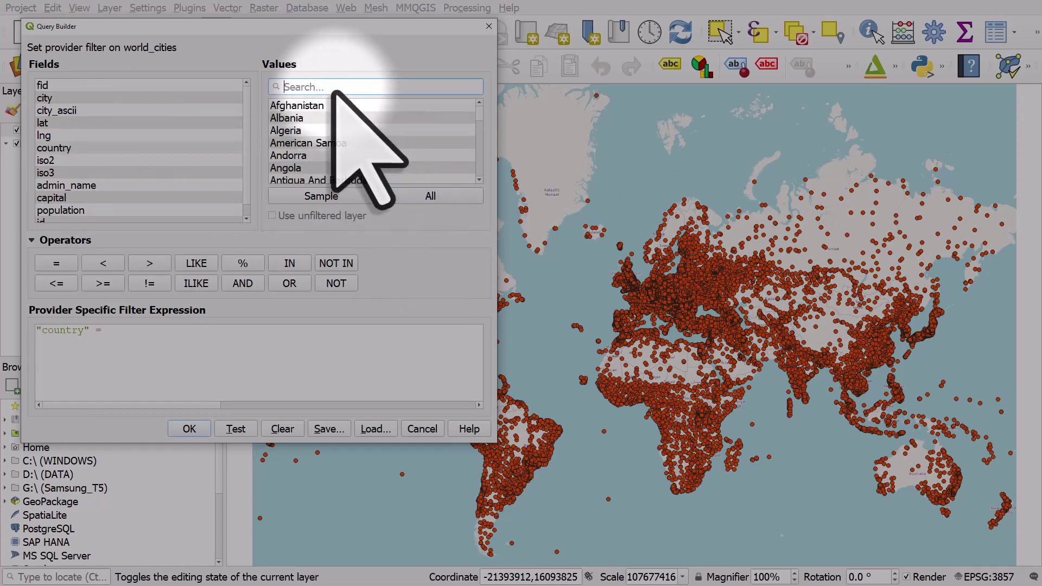
{"action": "type", "text": "new"}
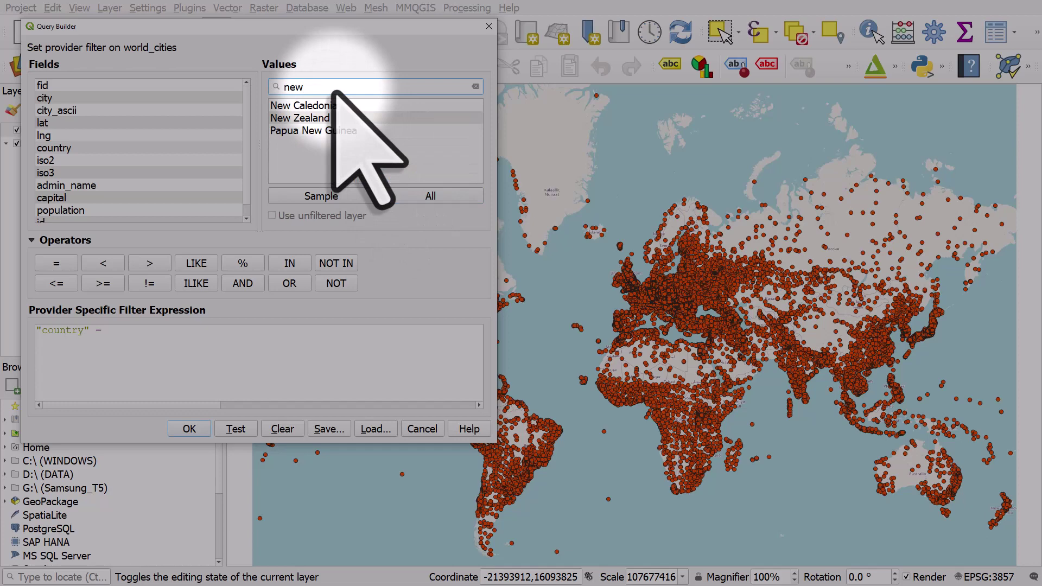
{"action": "double_click", "coordinate": [325, 120]}
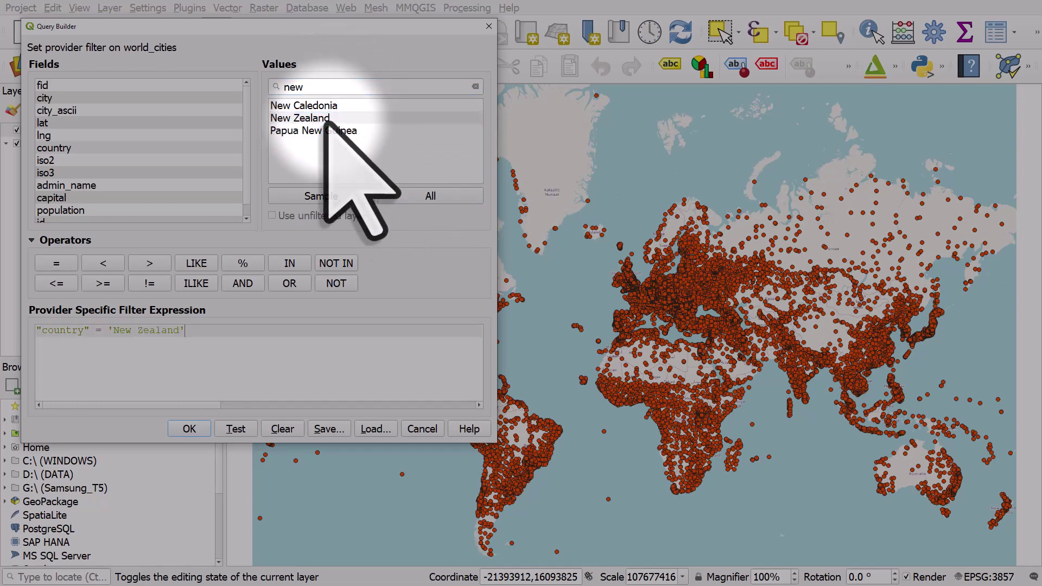
Append OR "country" = 'United Kingdom', found by searching 'united' in the values
{"action": "left_click", "coordinate": [289, 283]}
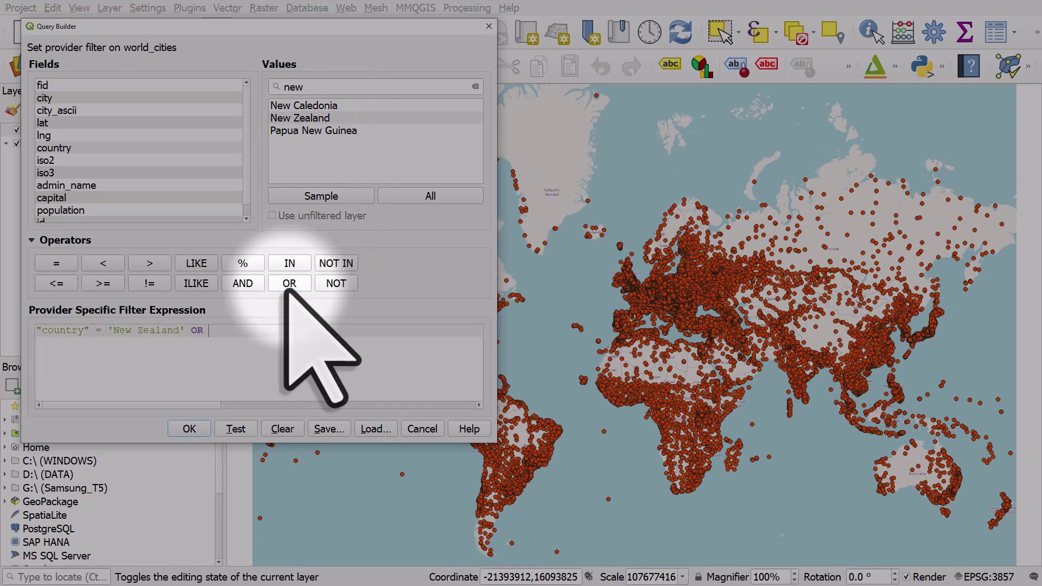
{"action": "double_click", "coordinate": [53, 149]}
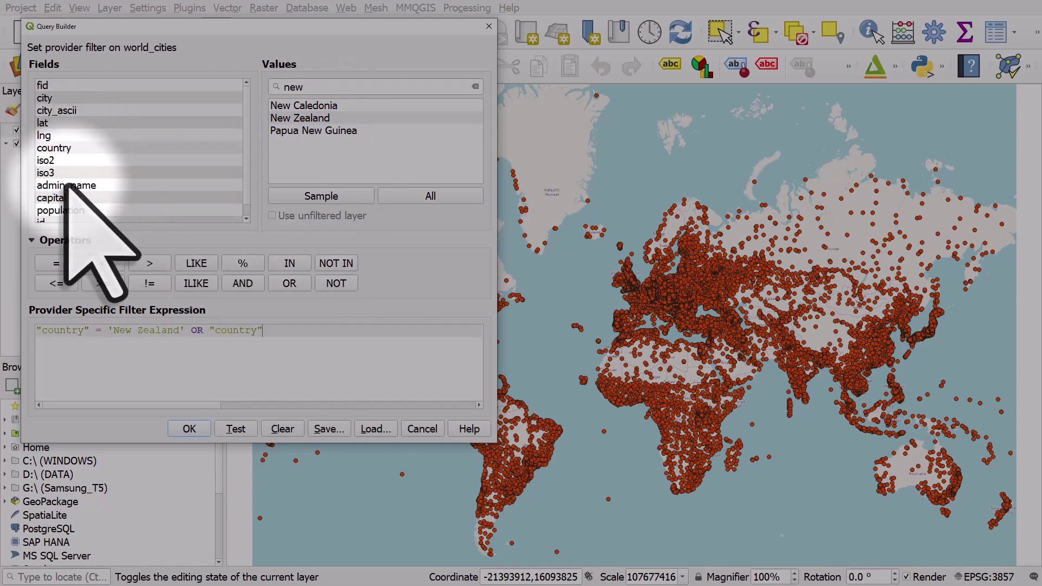
{"action": "left_click", "coordinate": [57, 263]}
{"action": "double_click", "coordinate": [331, 88]}
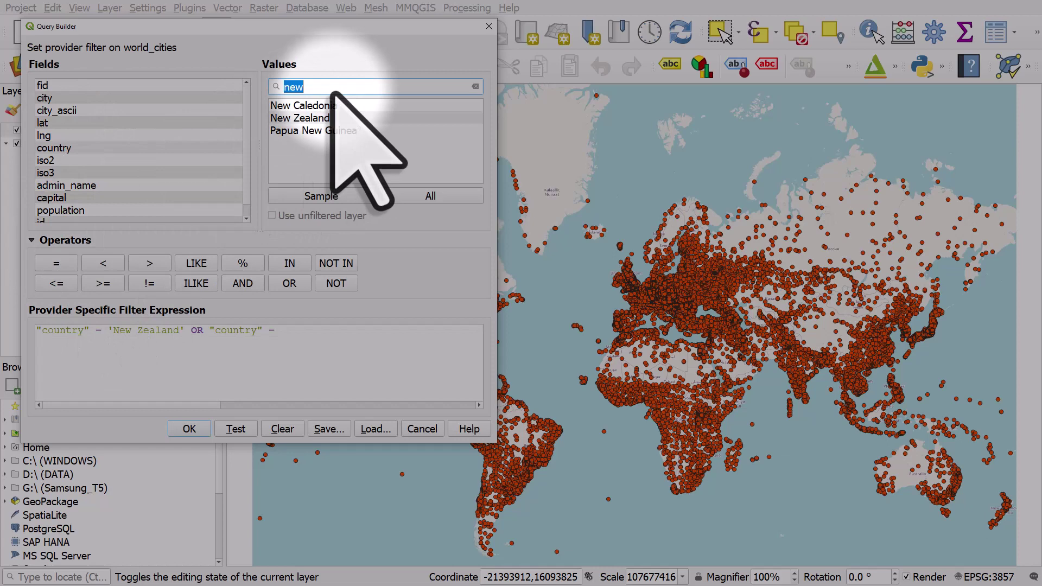
{"action": "type", "text": "united"}
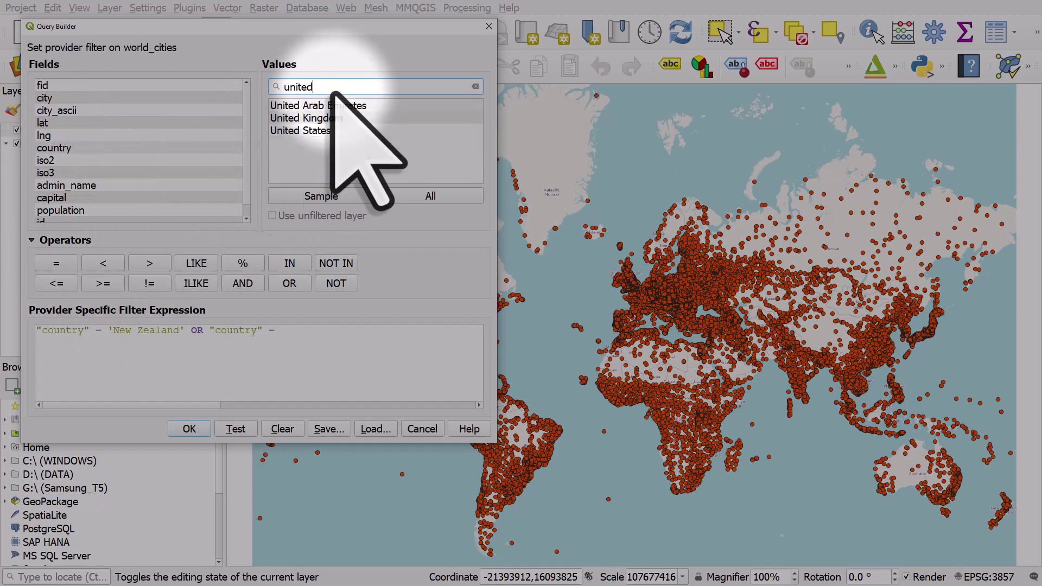
{"action": "double_click", "coordinate": [324, 118]}
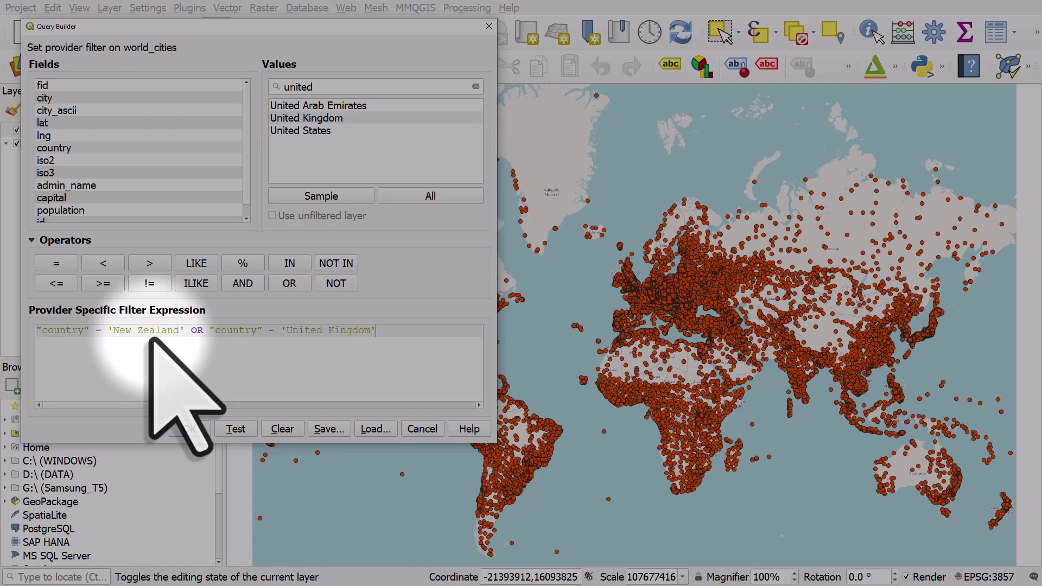
Test the filter, confirming the where clause returns 1870 rows
{"action": "left_click", "coordinate": [244, 429]}
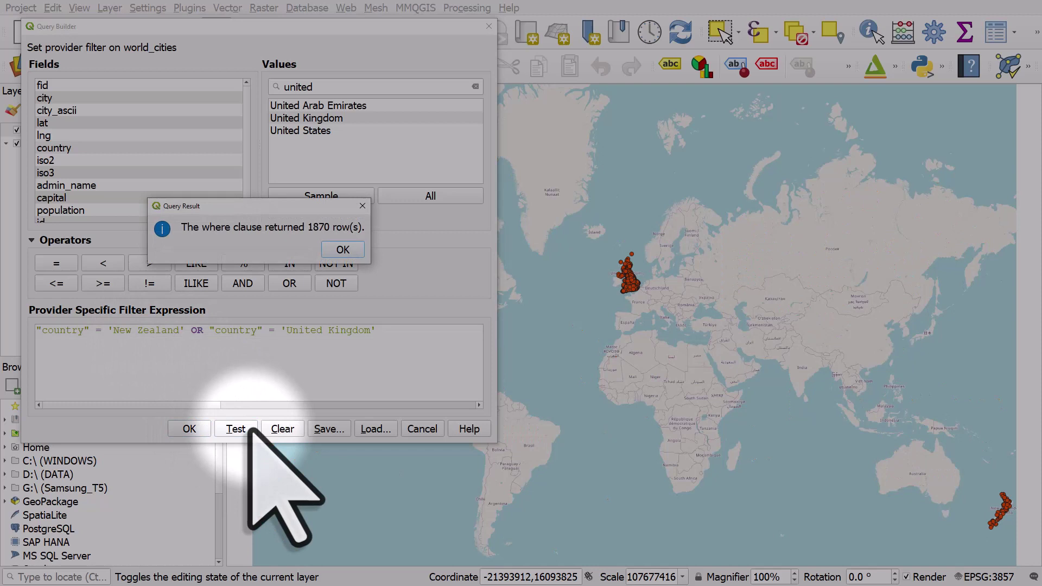